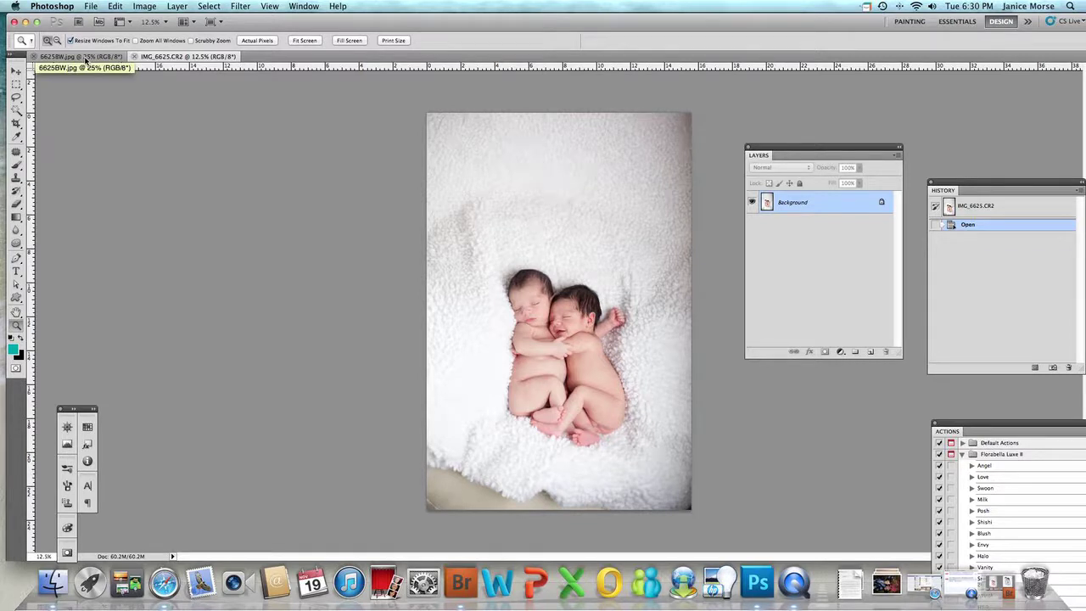
# - Check 6625BW.jpg as the reference, and crop IMG_6625.CR2 to 8 x 10 in at 300 pixels/inch closely around the two babies
pyautogui.click(119, 56)
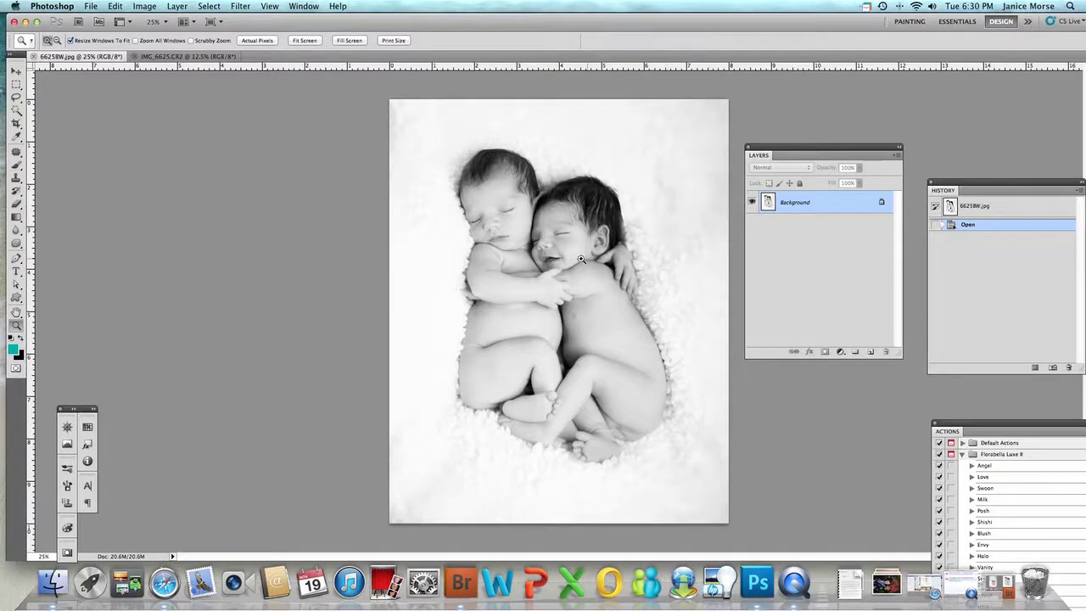
pyautogui.click(179, 57)
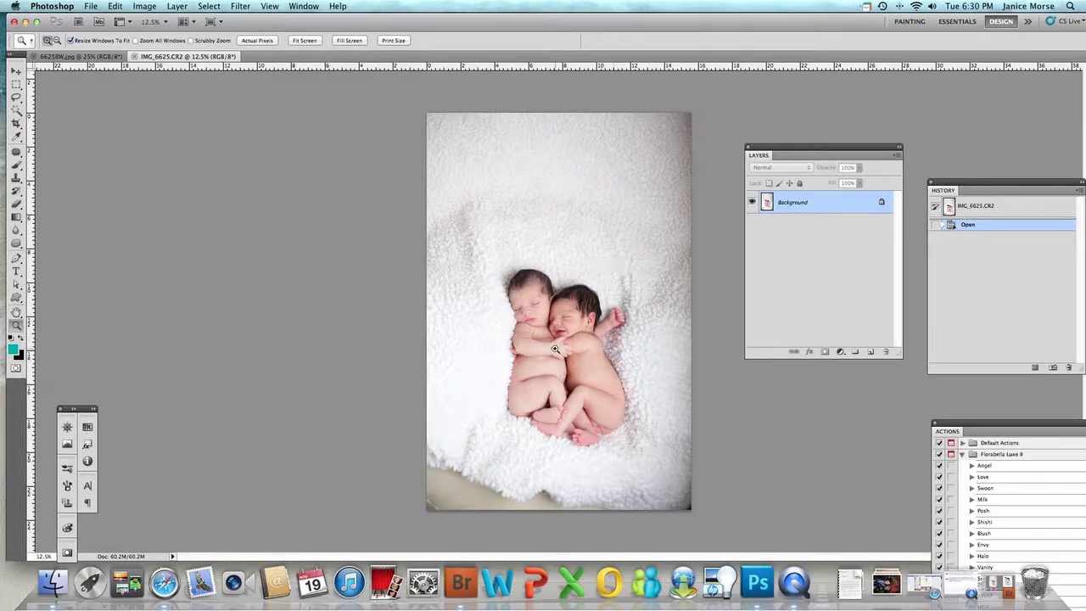
pyautogui.click(16, 125)
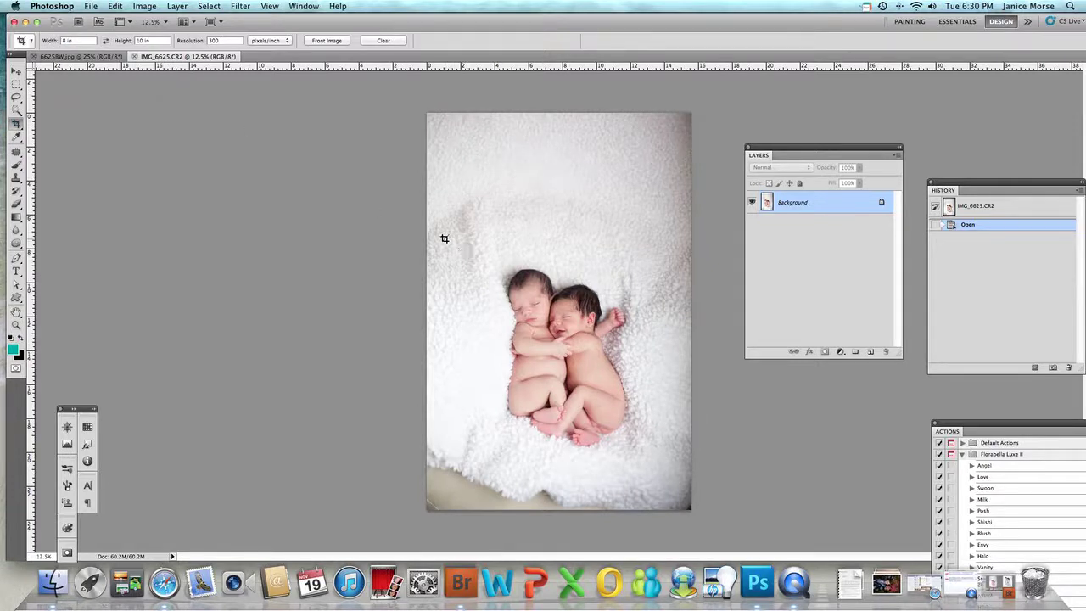
pyautogui.moveTo(443, 239); pyautogui.dragTo(693, 473)
pyautogui.moveTo(562, 343); pyautogui.dragTo(592, 343)
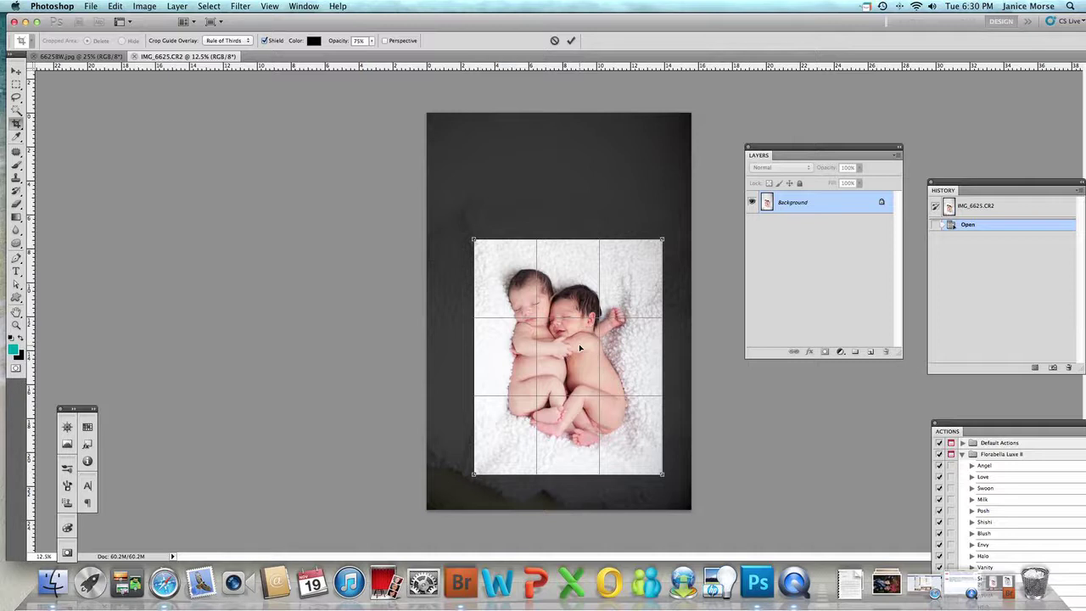
pyautogui.press('Left')
pyautogui.press('Left')
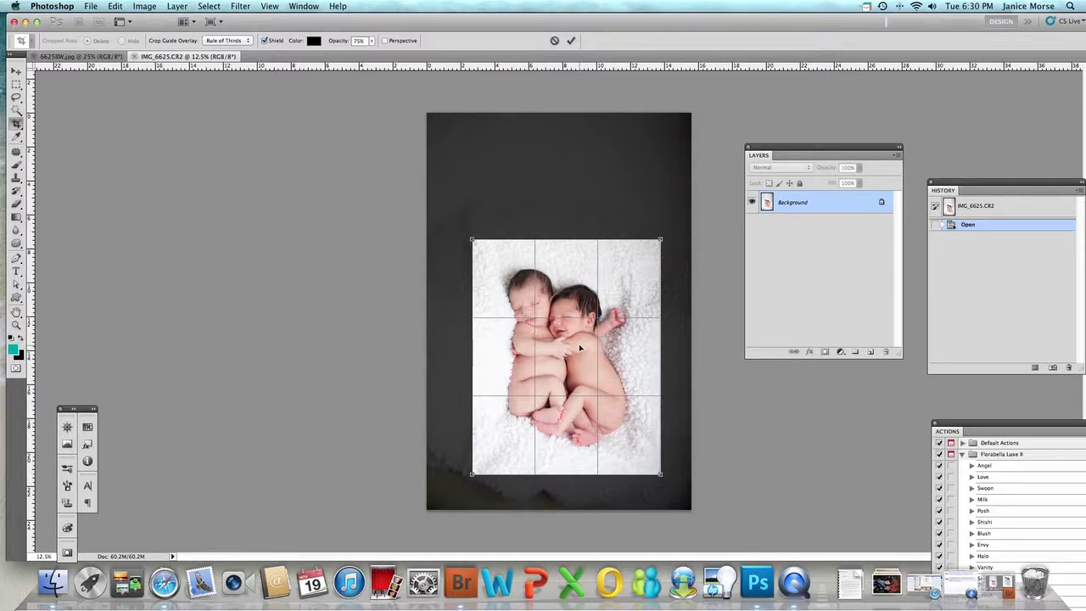
pyautogui.press('Left')
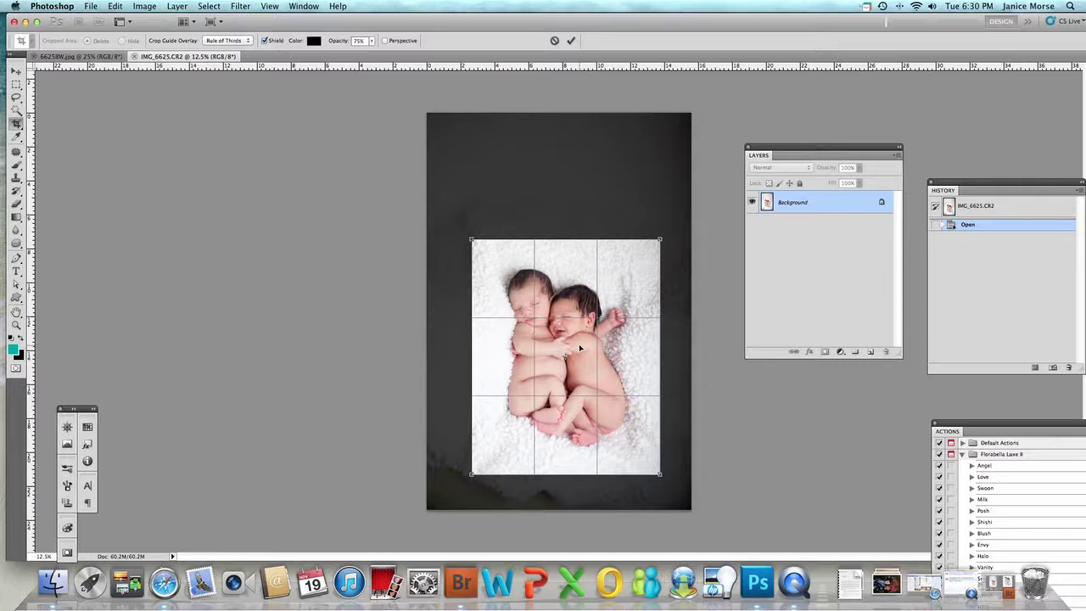
pyautogui.press('Left')
pyautogui.press('Return')
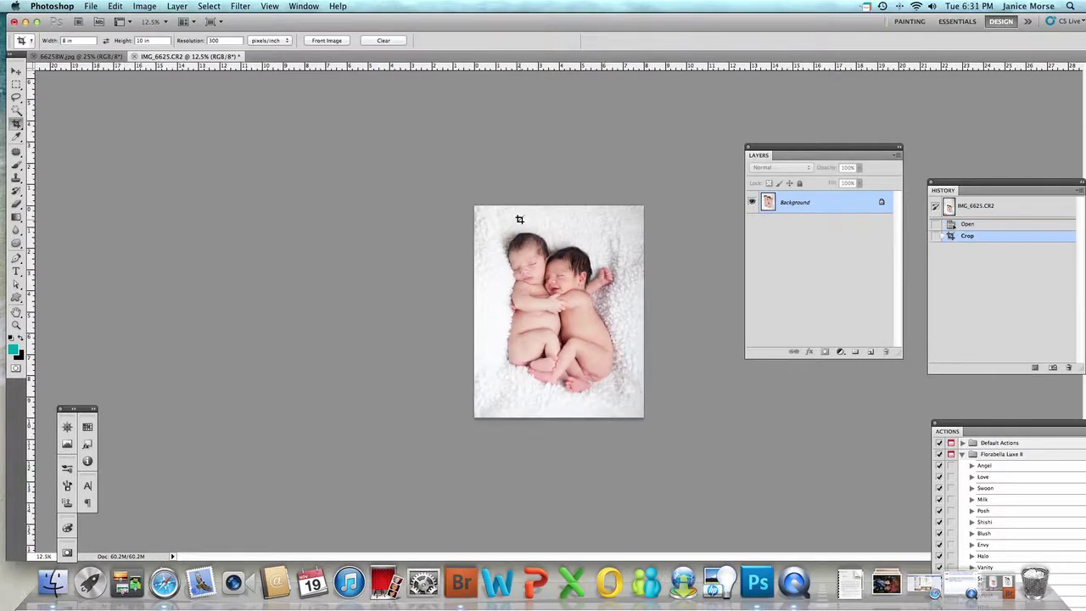
# - Patch the blanket folds and shadows above the raised fist with clean blanket texture from nearby areas
pyautogui.press('z')
pyautogui.click(547, 303)
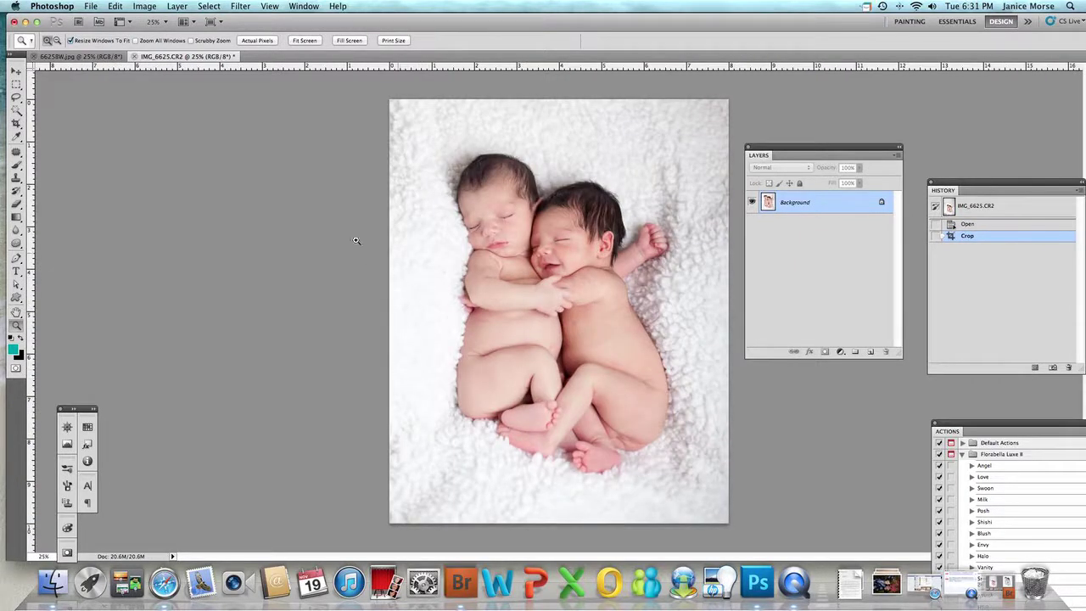
pyautogui.click(16, 151)
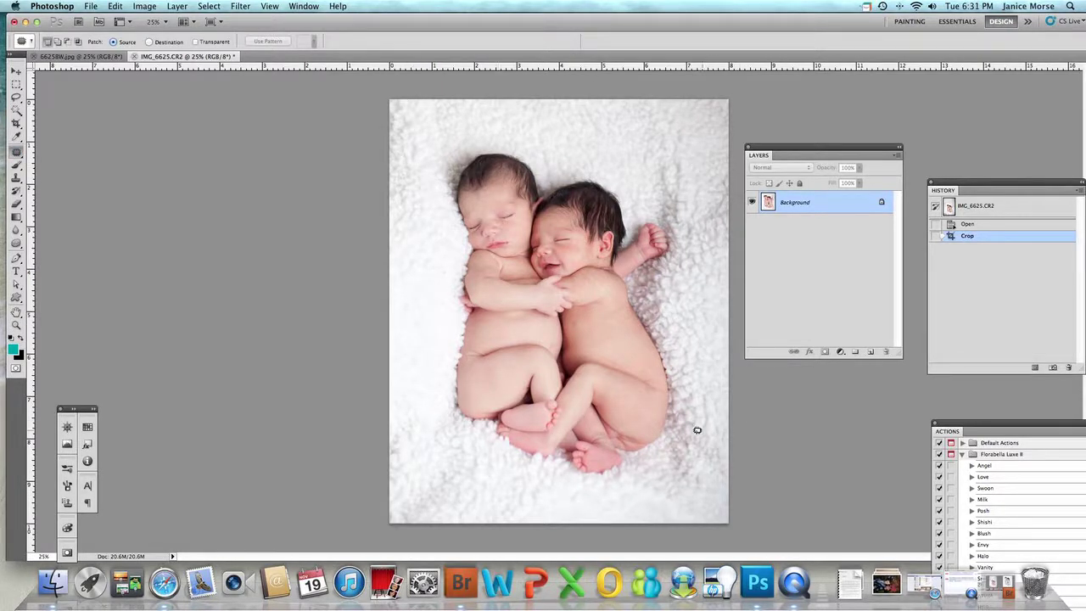
pyautogui.moveTo(691, 168)
pyautogui.mouseDown()
pyautogui.moveTo(669, 158)
pyautogui.moveTo(652, 167)
pyautogui.moveTo(657, 211)
pyautogui.moveTo(692, 235)
pyautogui.moveTo(700, 184)
pyautogui.moveTo(691, 168)
pyautogui.mouseUp()
pyautogui.moveTo(682, 191); pyautogui.dragTo(614, 148)
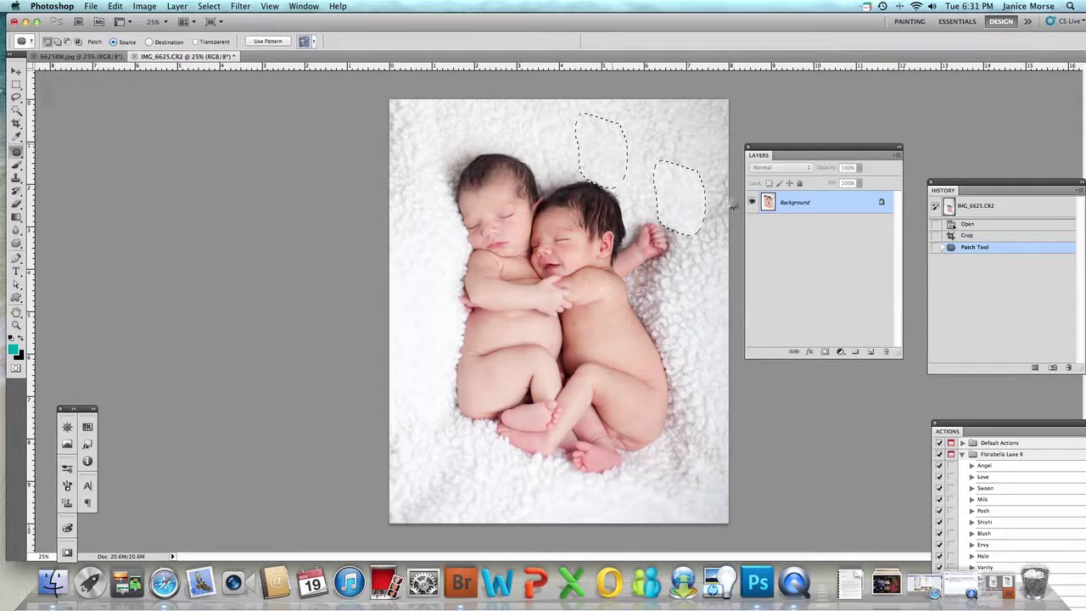
pyautogui.moveTo(689, 167); pyautogui.dragTo(689, 168)
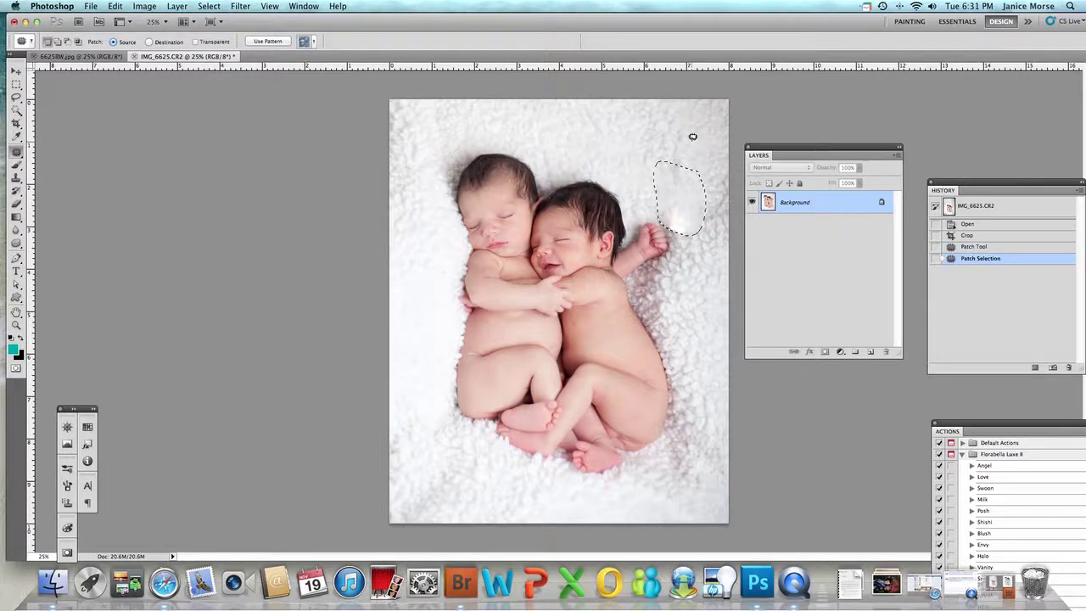
pyautogui.moveTo(676, 207)
pyautogui.mouseDown()
pyautogui.moveTo(686, 247)
pyautogui.moveTo(703, 234)
pyautogui.moveTo(691, 237)
pyautogui.moveTo(698, 269)
pyautogui.mouseUp()
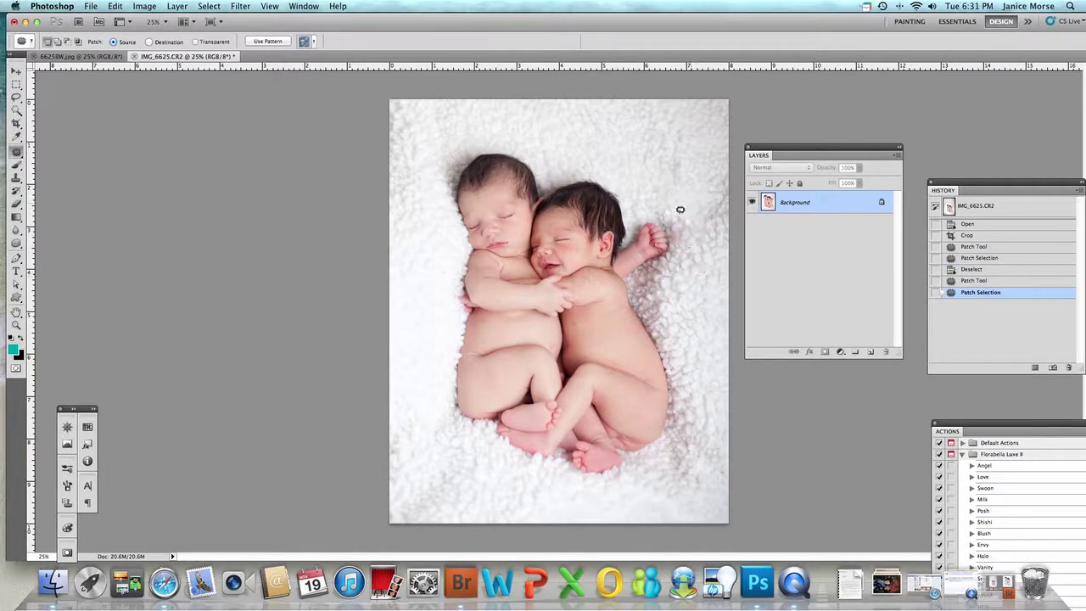
pyautogui.moveTo(679, 210)
pyautogui.mouseDown()
pyautogui.moveTo(662, 212)
pyautogui.moveTo(703, 211)
pyautogui.moveTo(674, 202)
pyautogui.moveTo(732, 183)
pyautogui.moveTo(717, 170)
pyautogui.moveTo(712, 297)
pyautogui.mouseUp()
# - Patch the remaining blanket shadows above the fist and along the photo's right edge, and clear the selection
pyautogui.click(722, 181)
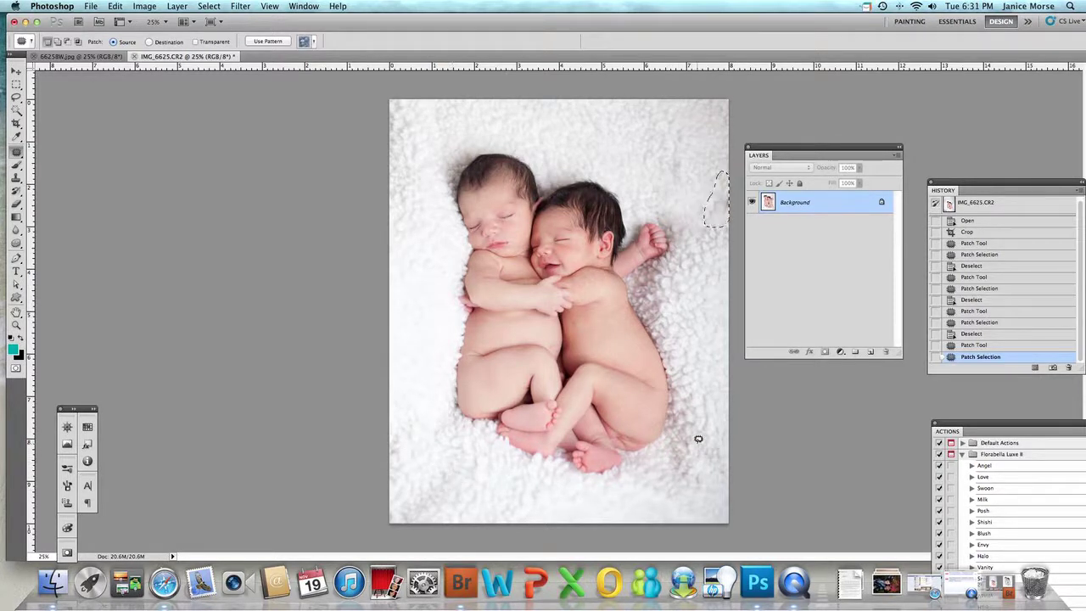
pyautogui.click(676, 198)
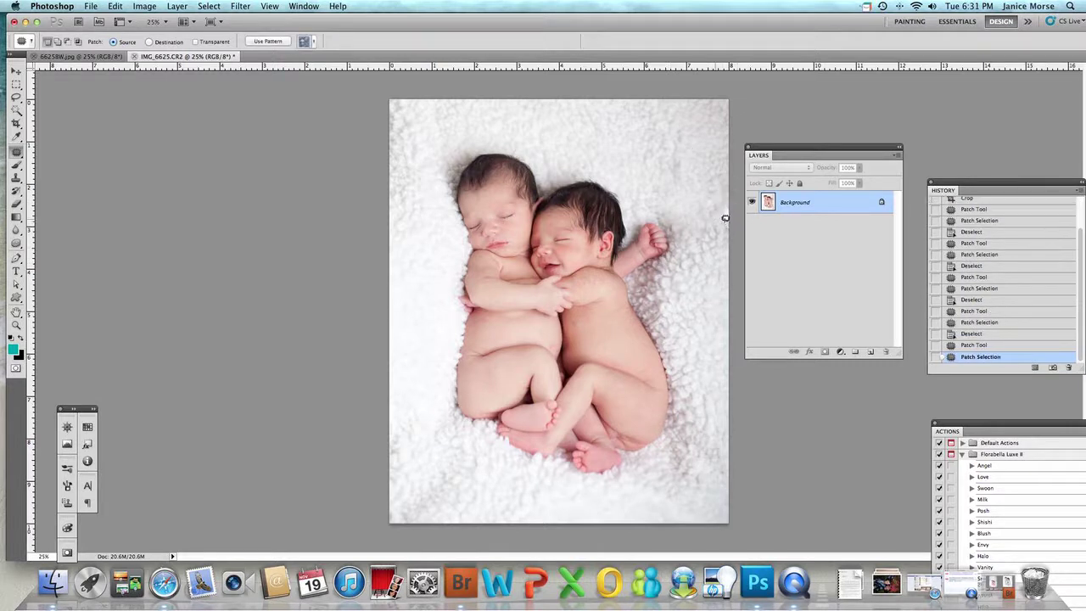
pyautogui.moveTo(721, 205)
pyautogui.mouseDown()
pyautogui.moveTo(723, 236)
pyautogui.moveTo(729, 197)
pyautogui.moveTo(691, 305)
pyautogui.moveTo(690, 269)
pyautogui.mouseUp()
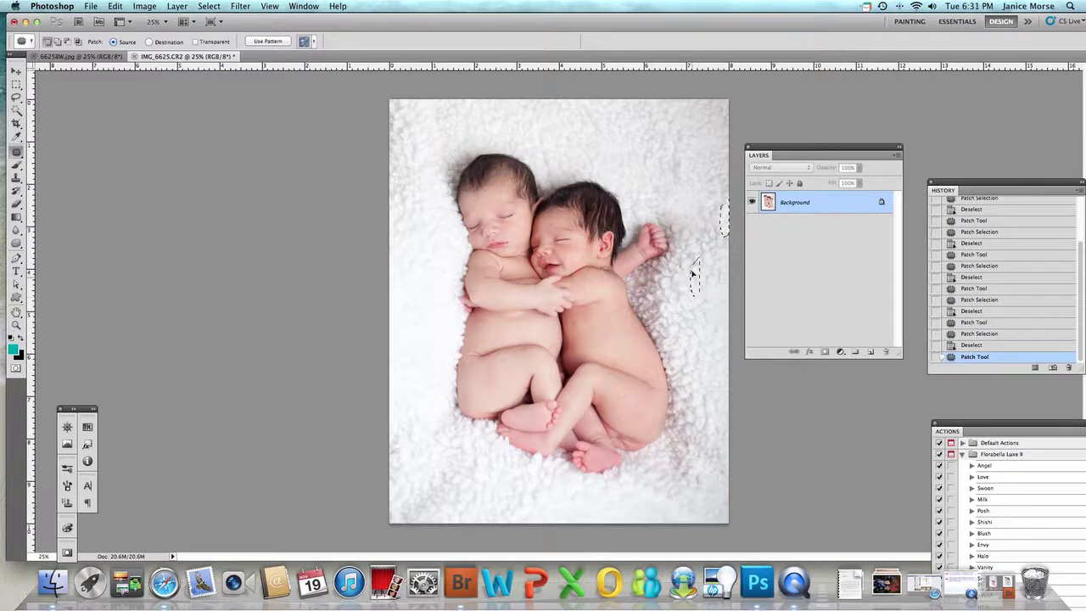
pyautogui.press('super+d')
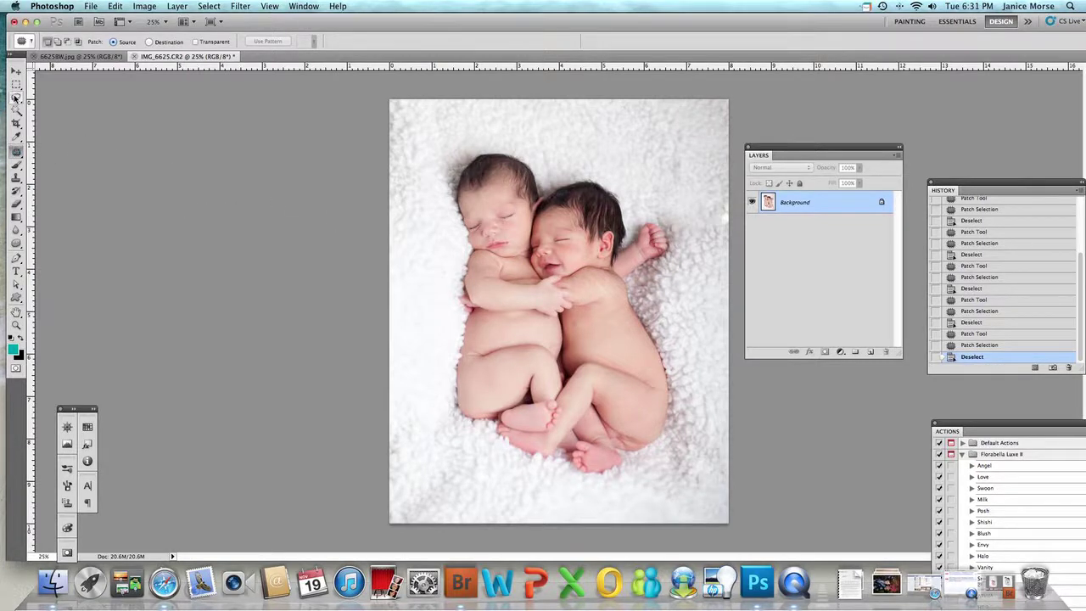
# - Sample a light grey from the blanket as the foreground colour and set up a soft 400 px brush with 0% hardness and 21% opacity
pyautogui.click(16, 166)
pyautogui.click(15, 348)
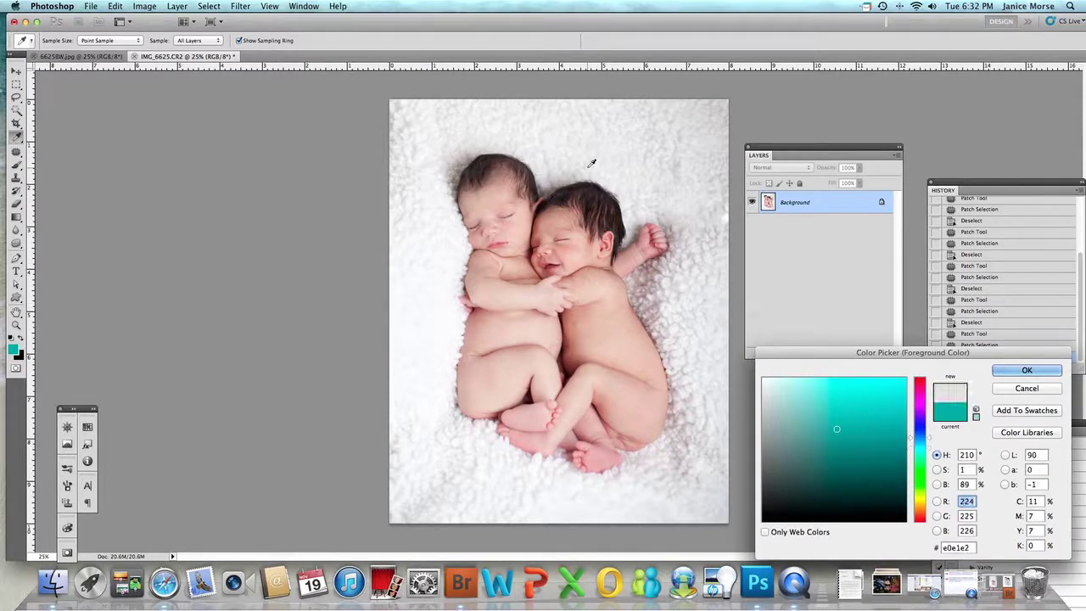
pyautogui.press('Escape')
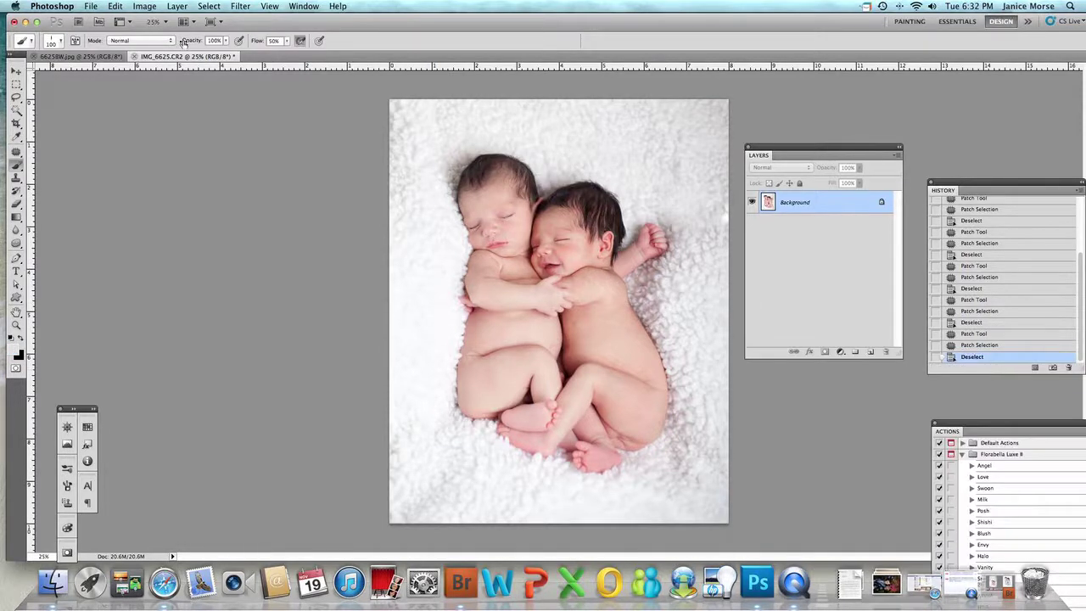
pyautogui.moveTo(188, 40)
pyautogui.mouseDown()
pyautogui.moveTo(143, 44)
pyautogui.moveTo(191, 39)
pyautogui.mouseUp()
pyautogui.click(61, 43)
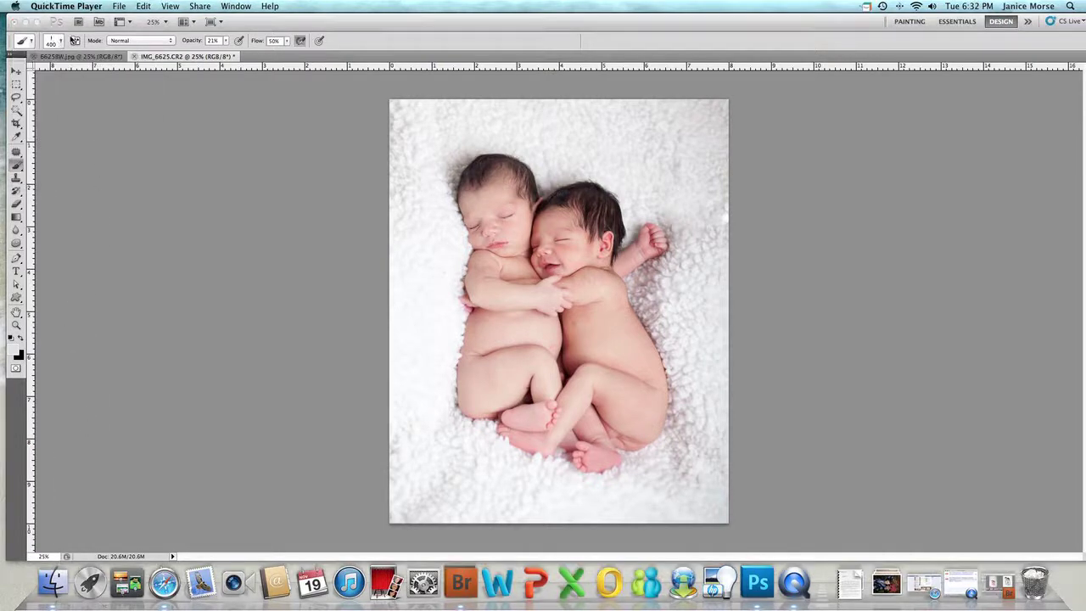
pyautogui.click(73, 41)
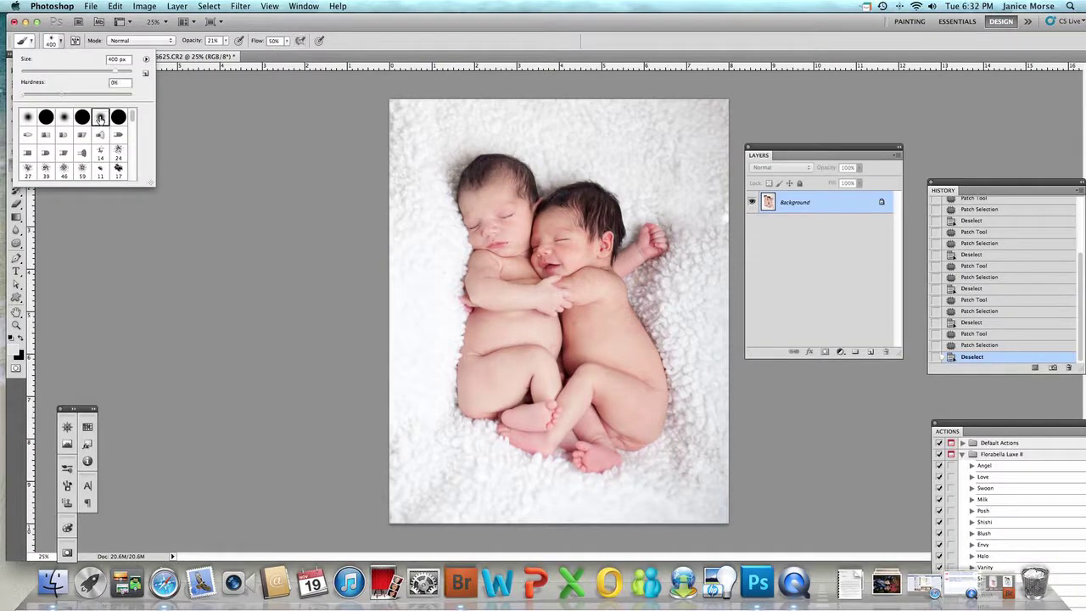
pyautogui.click(266, 94)
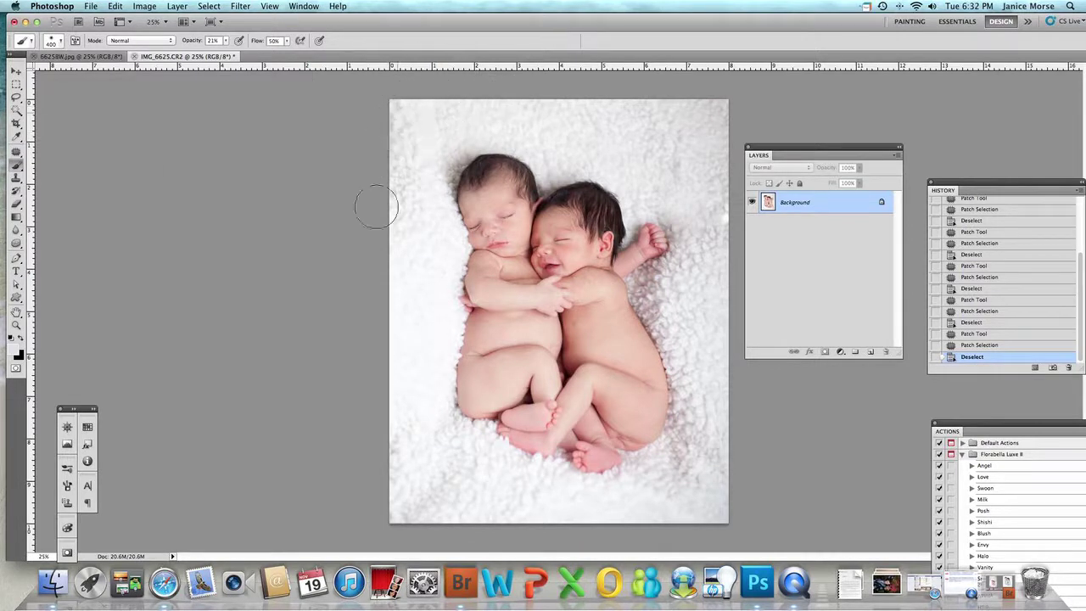
# - Paint the light blanket colour over the texture along the lower edges, the left side and the upper left corner of the photo
pyautogui.moveTo(423, 501); pyautogui.dragTo(429, 511)
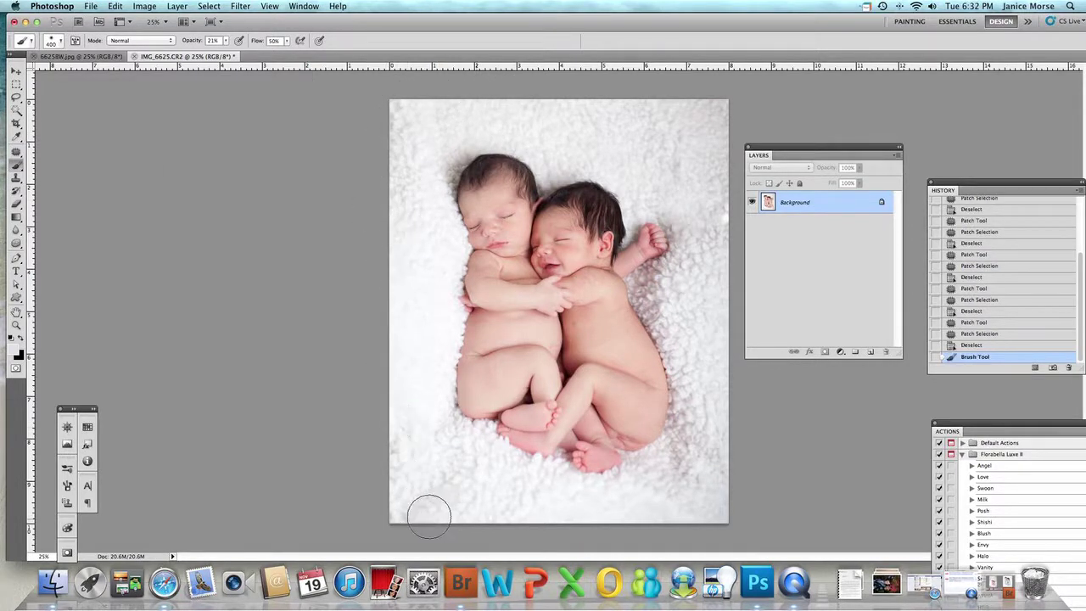
pyautogui.moveTo(392, 436); pyautogui.dragTo(397, 433)
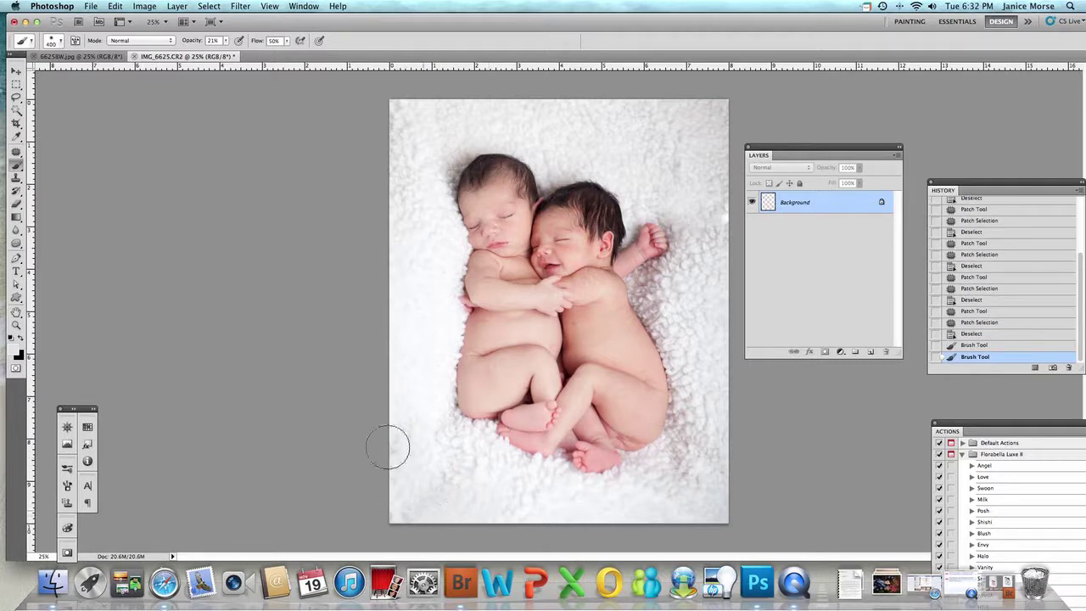
pyautogui.moveTo(376, 483); pyautogui.dragTo(378, 483)
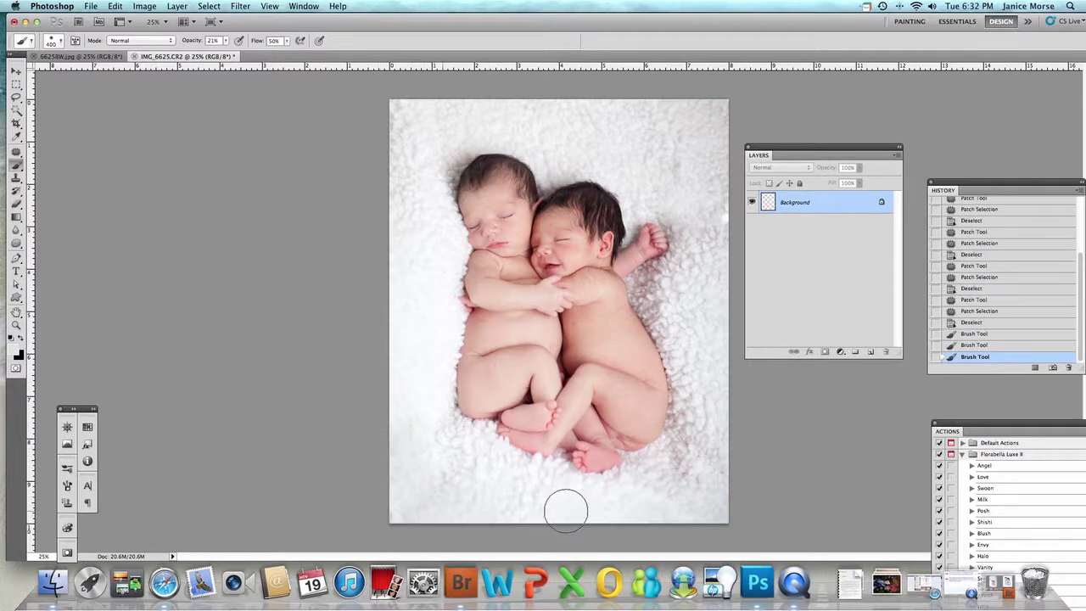
pyautogui.moveTo(698, 480); pyautogui.dragTo(697, 469)
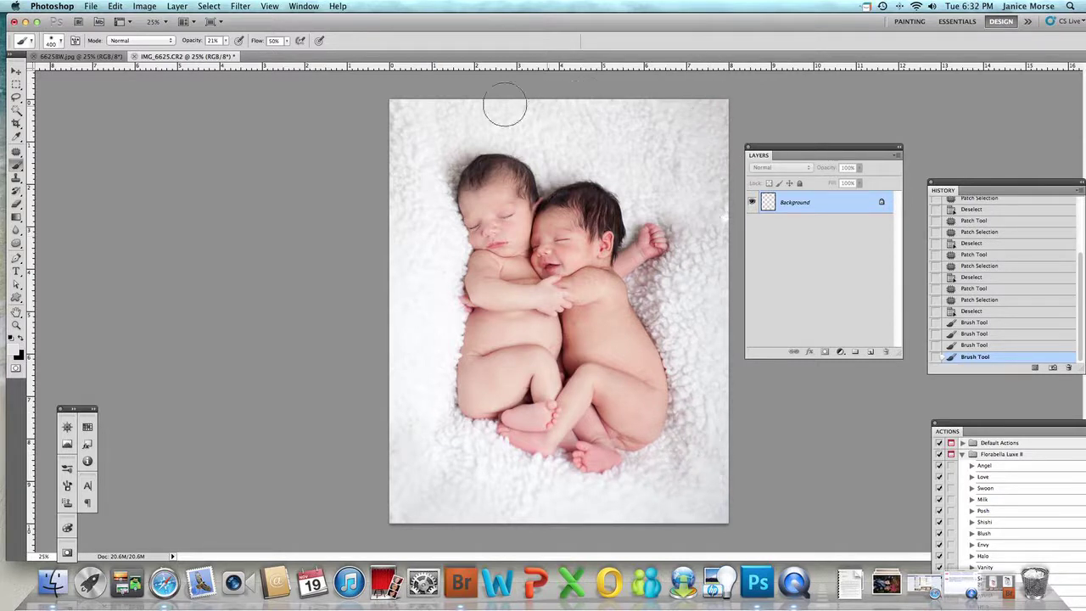
pyautogui.moveTo(381, 139); pyautogui.dragTo(396, 152)
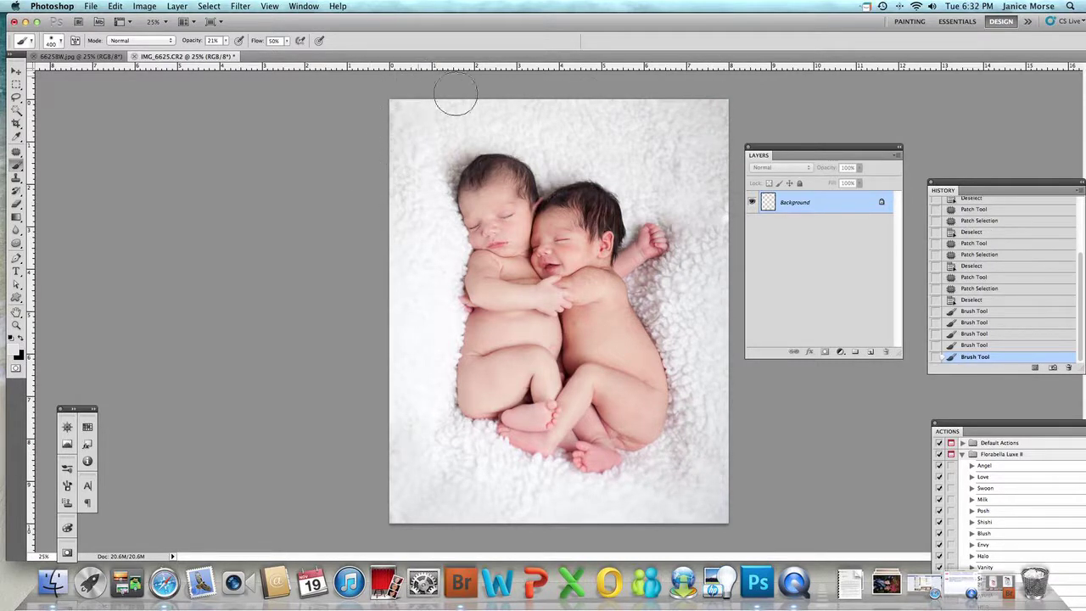
pyautogui.moveTo(436, 109); pyautogui.dragTo(440, 137)
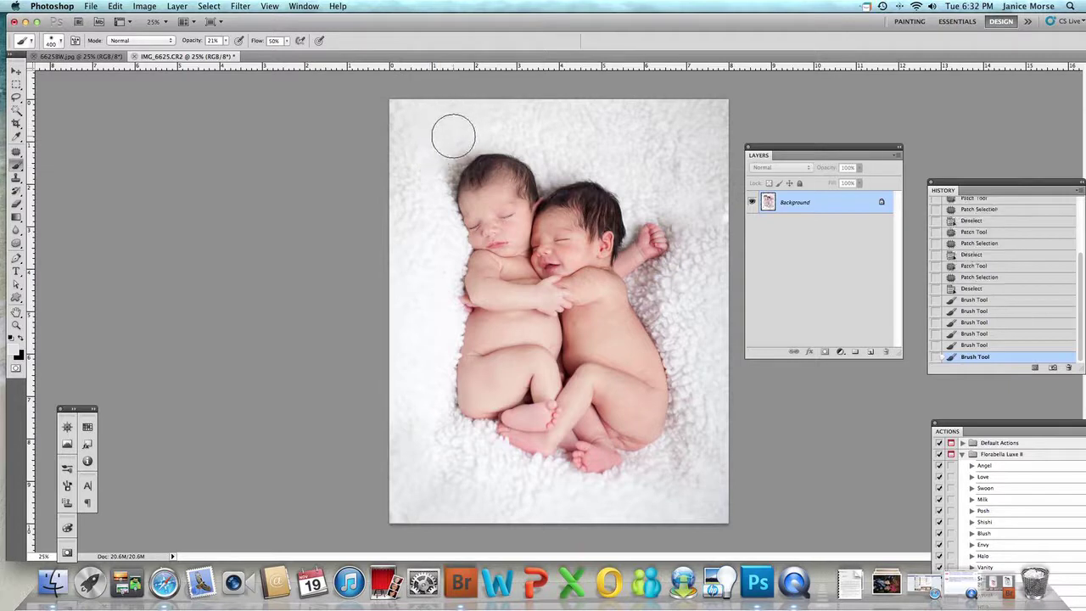
# - Reduce the brush to 200 px for the blanket by the left baby's head, and paint the right-hand blanket at up to 250 px
pyautogui.press('[')
pyautogui.press('[')
pyautogui.press('[')
pyautogui.moveTo(460, 152)
pyautogui.mouseDown()
pyautogui.moveTo(445, 189)
pyautogui.moveTo(466, 146)
pyautogui.mouseUp()
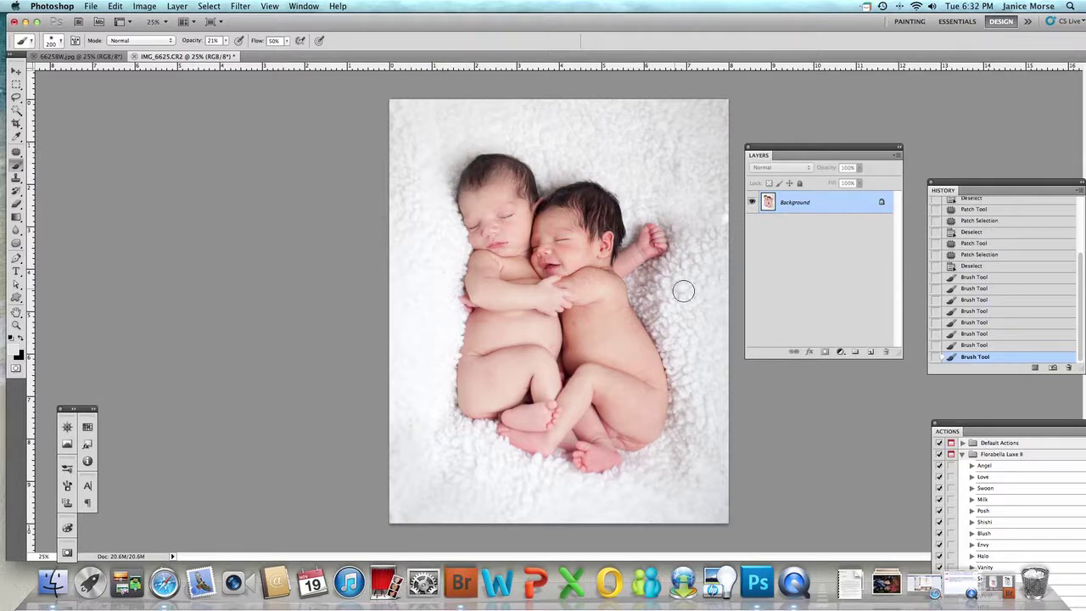
pyautogui.moveTo(684, 288)
pyautogui.mouseDown()
pyautogui.moveTo(658, 273)
pyautogui.moveTo(648, 279)
pyautogui.moveTo(654, 311)
pyautogui.moveTo(677, 222)
pyautogui.moveTo(676, 232)
pyautogui.moveTo(672, 214)
pyautogui.moveTo(648, 210)
pyautogui.moveTo(667, 193)
pyautogui.moveTo(720, 212)
pyautogui.moveTo(698, 139)
pyautogui.mouseUp()
pyautogui.press(']')
pyautogui.moveTo(653, 298)
pyautogui.mouseDown()
pyautogui.moveTo(681, 341)
pyautogui.moveTo(694, 410)
pyautogui.moveTo(668, 462)
pyautogui.moveTo(712, 479)
pyautogui.mouseUp()
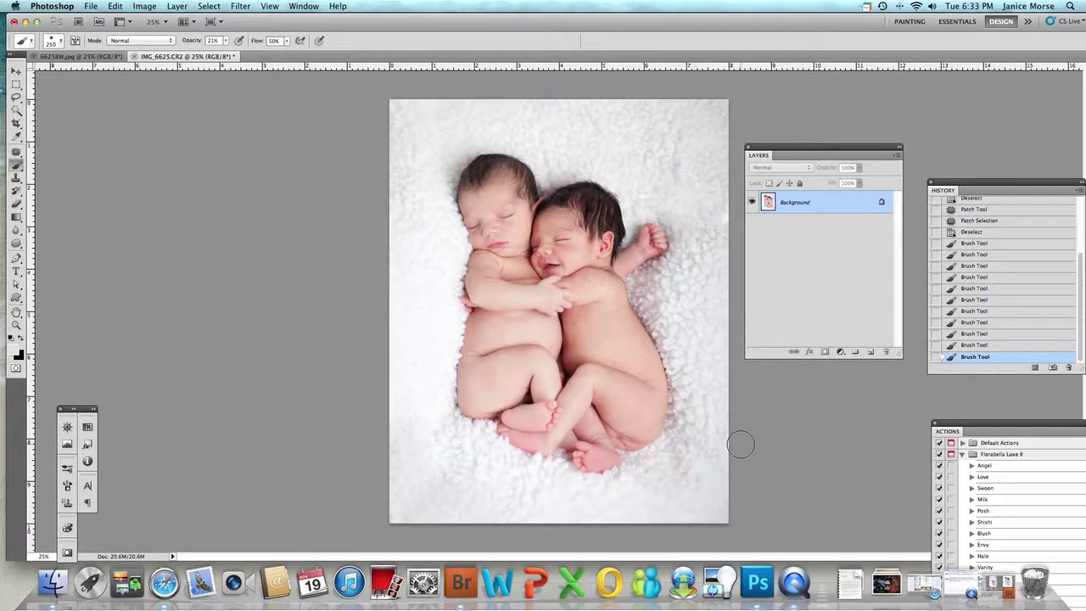
# - Enlarge the brush to 500 px and smooth the blanket around the photo's outer edges with broad strokes
pyautogui.press(']')
pyautogui.press(']')
pyautogui.press(']')
pyautogui.moveTo(387, 139)
pyautogui.mouseDown()
pyautogui.moveTo(386, 483)
pyautogui.moveTo(424, 505)
pyautogui.moveTo(475, 504)
pyautogui.moveTo(440, 496)
pyautogui.moveTo(695, 522)
pyautogui.moveTo(721, 500)
pyautogui.moveTo(709, 481)
pyautogui.moveTo(713, 410)
pyautogui.mouseUp()
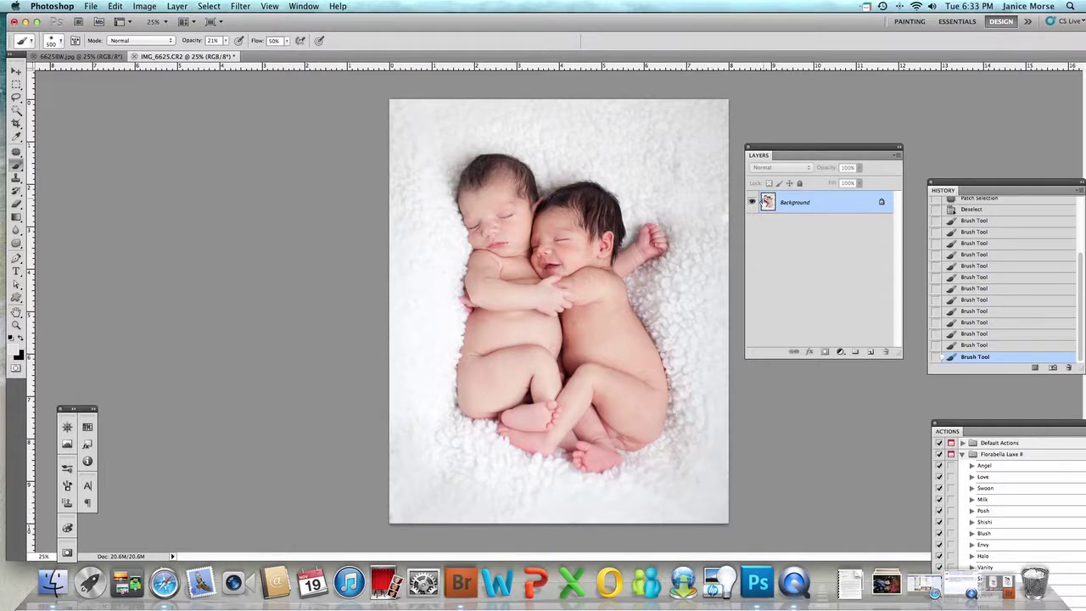
pyautogui.moveTo(662, 134)
pyautogui.mouseDown()
pyautogui.moveTo(625, 116)
pyautogui.moveTo(472, 92)
pyautogui.moveTo(388, 128)
pyautogui.mouseUp()
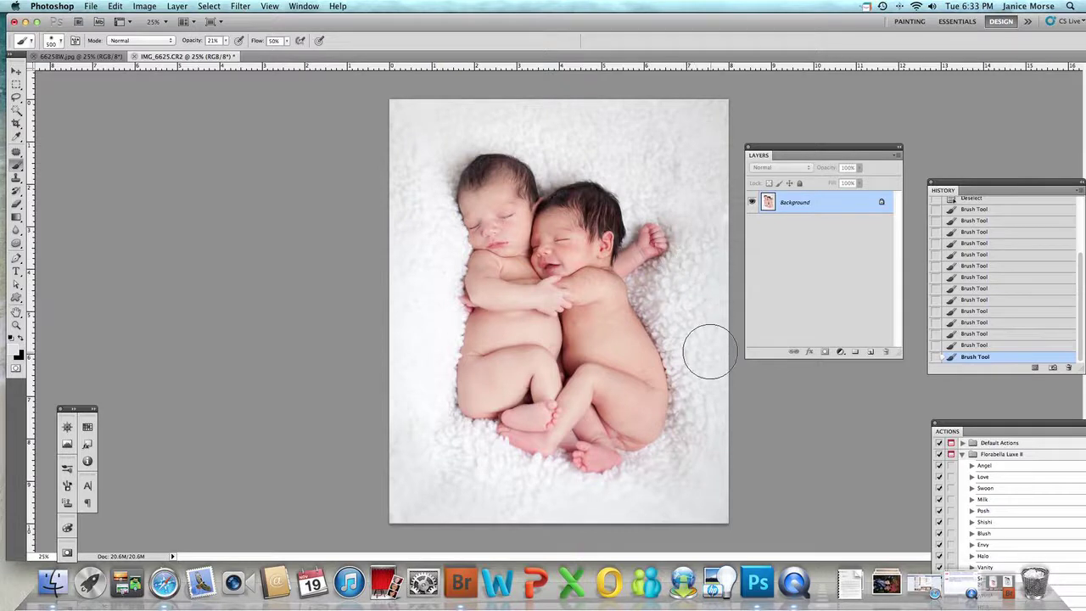
pyautogui.moveTo(709, 351); pyautogui.dragTo(705, 474)
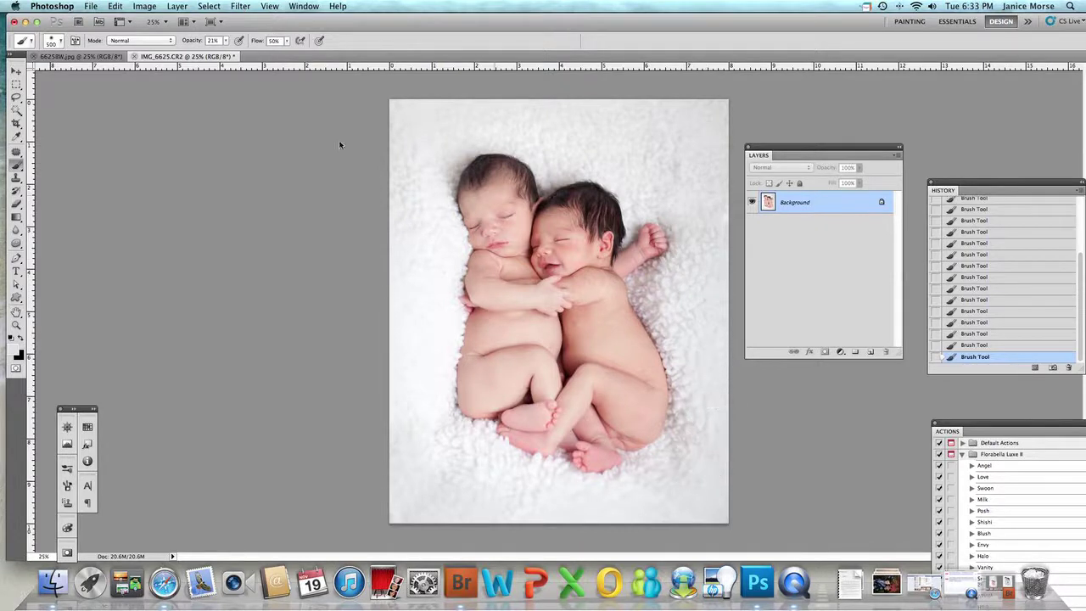
# - Apply a Gaussian Blur with a radius of 5.3 pixels to the whole photo
pyautogui.click(241, 7)
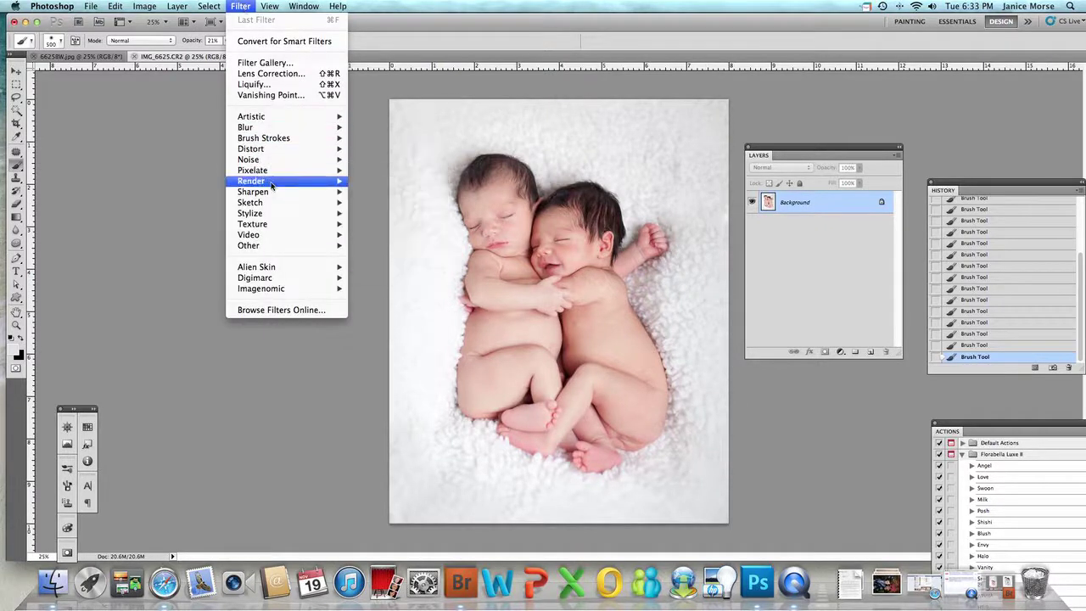
pyautogui.moveTo(265, 130)
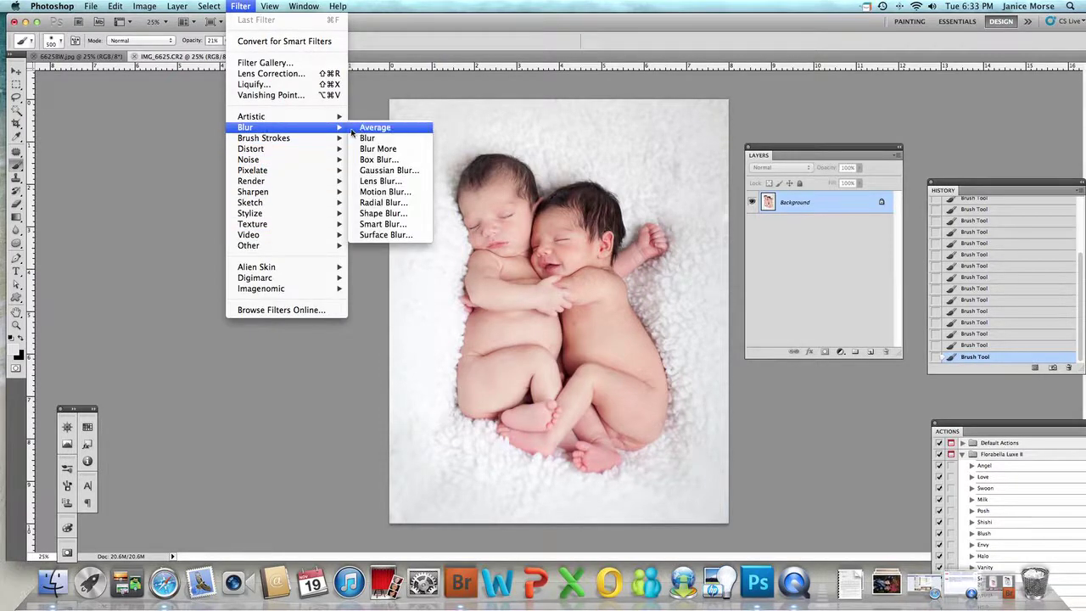
pyautogui.click(393, 171)
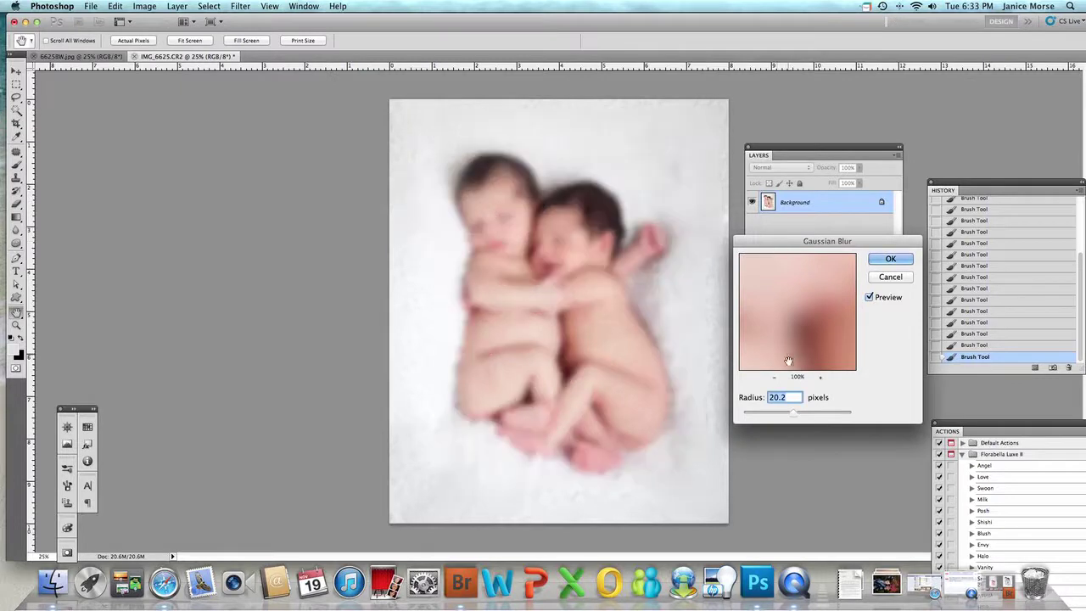
pyautogui.moveTo(794, 414); pyautogui.dragTo(773, 414)
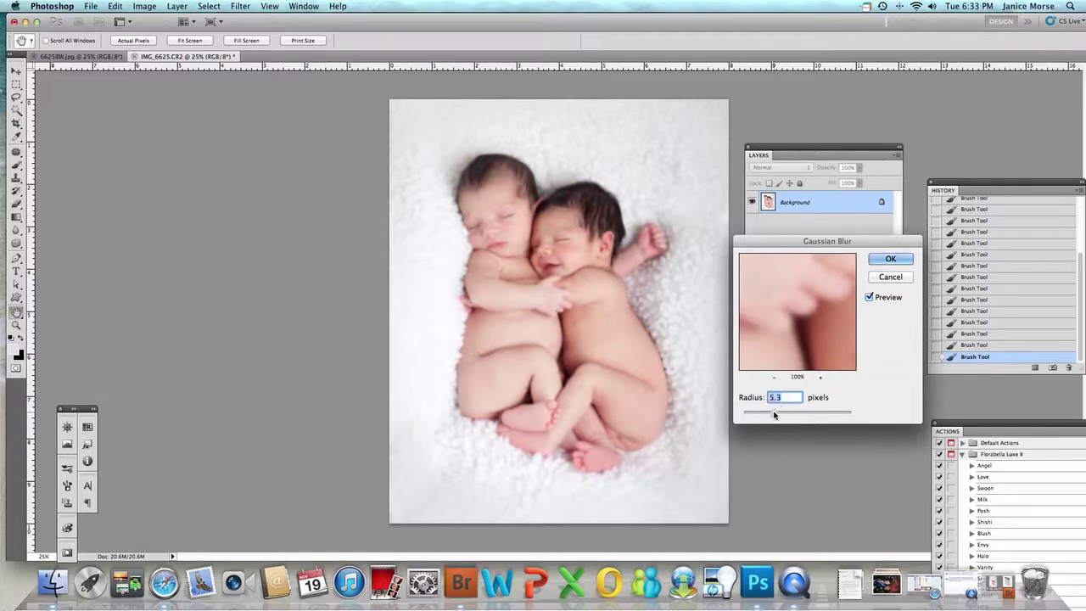
pyautogui.click(890, 259)
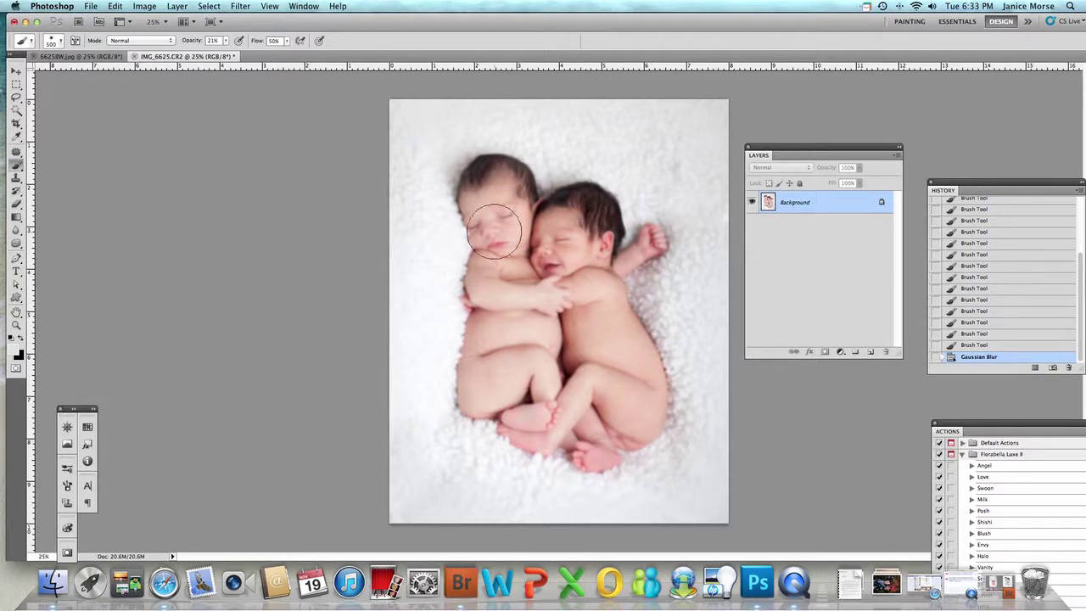
# - Set the last brush state before the blur as History Brush source and paint the twins back to sharpness with a 600 px brush
pyautogui.click(16, 190)
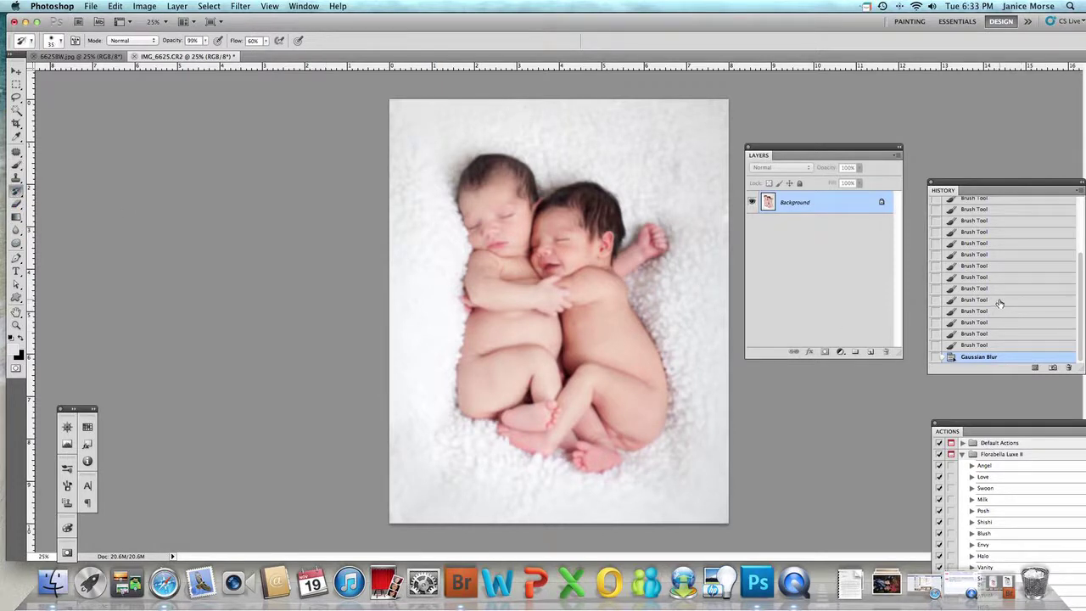
pyautogui.click(935, 345)
pyautogui.press(']')
pyautogui.press(']')
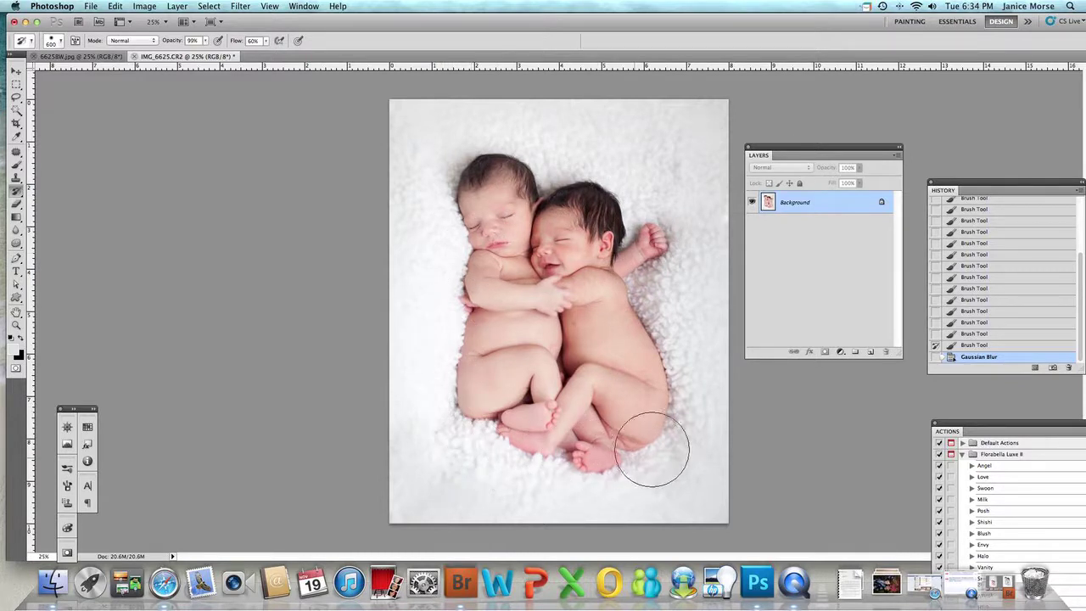
pyautogui.moveTo(452, 349)
pyautogui.mouseDown()
pyautogui.moveTo(440, 222)
pyautogui.moveTo(450, 169)
pyautogui.mouseUp()
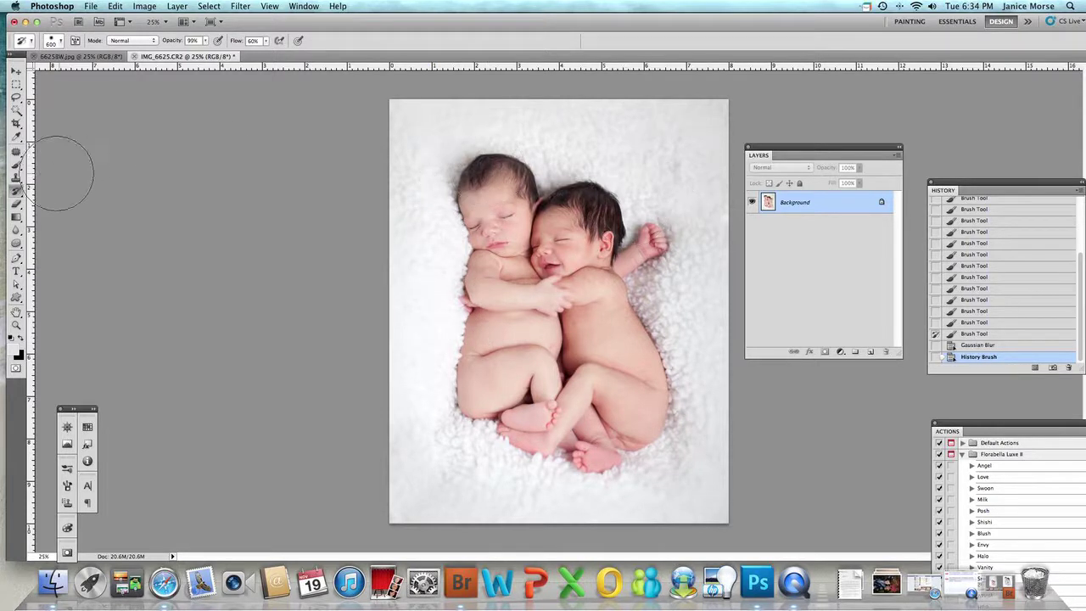
# - Paint the light blanket colour down the photo's right side with the 500 px Brush, and over the upper right edge at 250 px
pyautogui.click(16, 168)
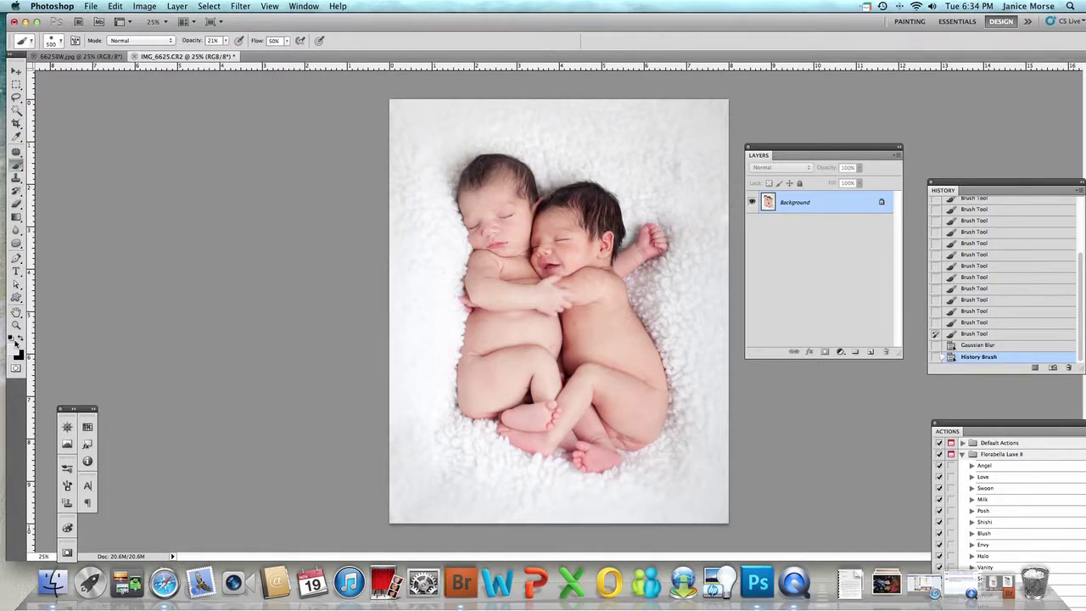
pyautogui.moveTo(678, 156)
pyautogui.mouseDown()
pyautogui.moveTo(644, 160)
pyautogui.moveTo(678, 159)
pyautogui.mouseUp()
pyautogui.click(678, 157)
pyautogui.moveTo(698, 433); pyautogui.dragTo(720, 405)
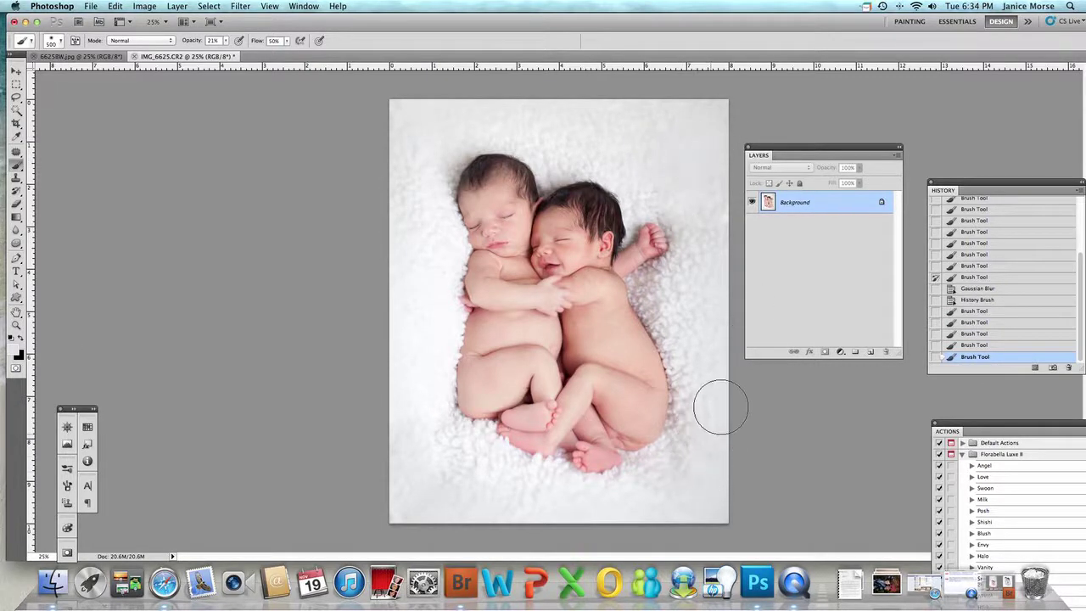
pyautogui.moveTo(722, 176)
pyautogui.mouseDown()
pyautogui.moveTo(566, 131)
pyautogui.moveTo(410, 139)
pyautogui.moveTo(371, 428)
pyautogui.moveTo(391, 497)
pyautogui.moveTo(480, 522)
pyautogui.moveTo(554, 521)
pyautogui.moveTo(526, 528)
pyautogui.moveTo(641, 521)
pyautogui.moveTo(765, 478)
pyautogui.moveTo(710, 488)
pyautogui.moveTo(742, 433)
pyautogui.mouseUp()
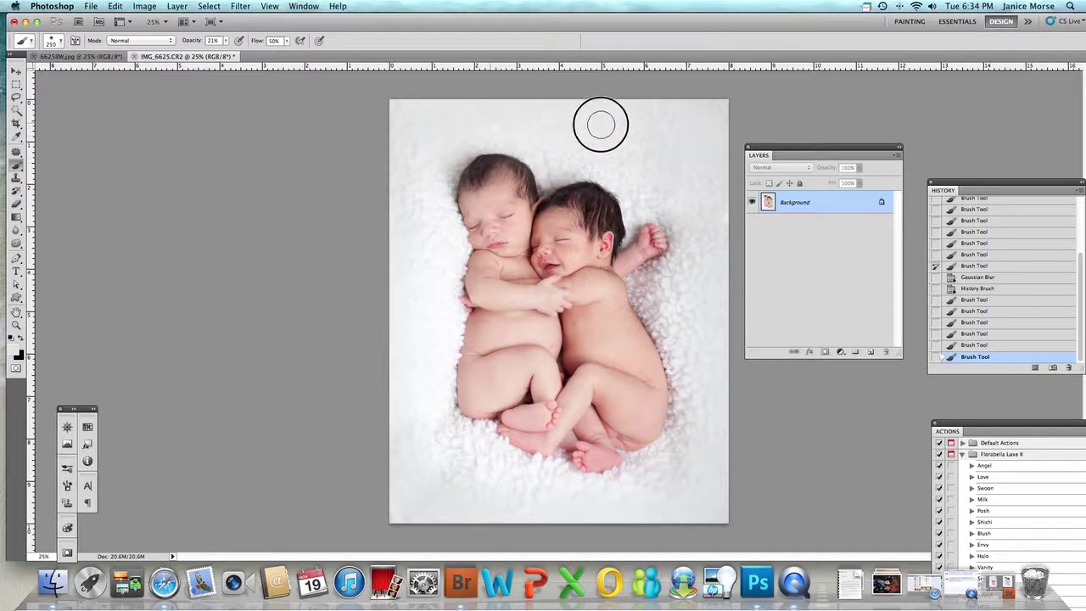
pyautogui.moveTo(688, 115)
pyautogui.mouseDown()
pyautogui.moveTo(716, 196)
pyautogui.moveTo(718, 97)
pyautogui.mouseUp()
pyautogui.press('[')
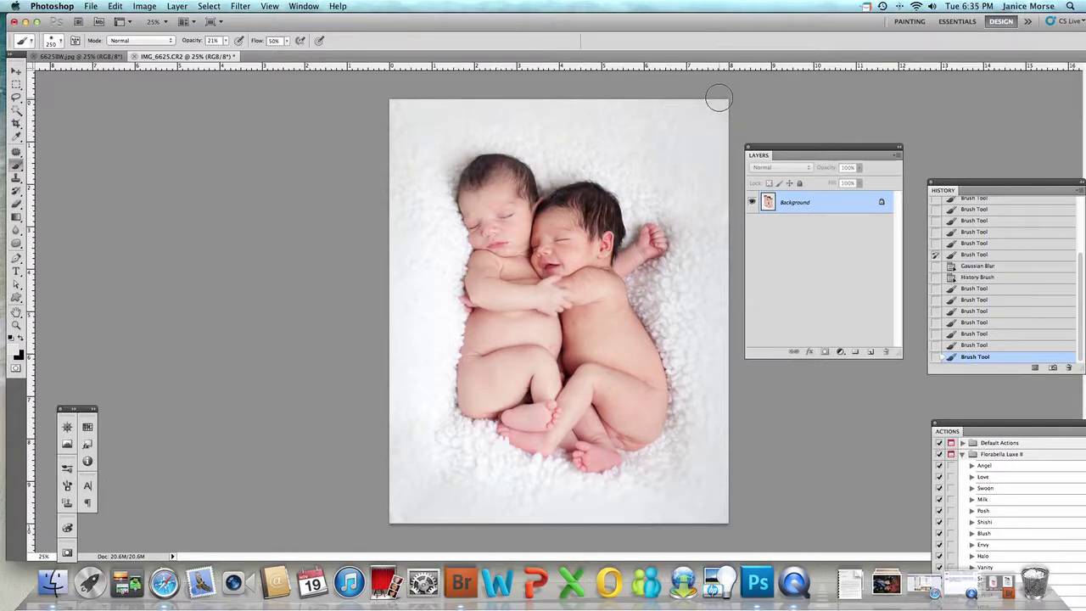